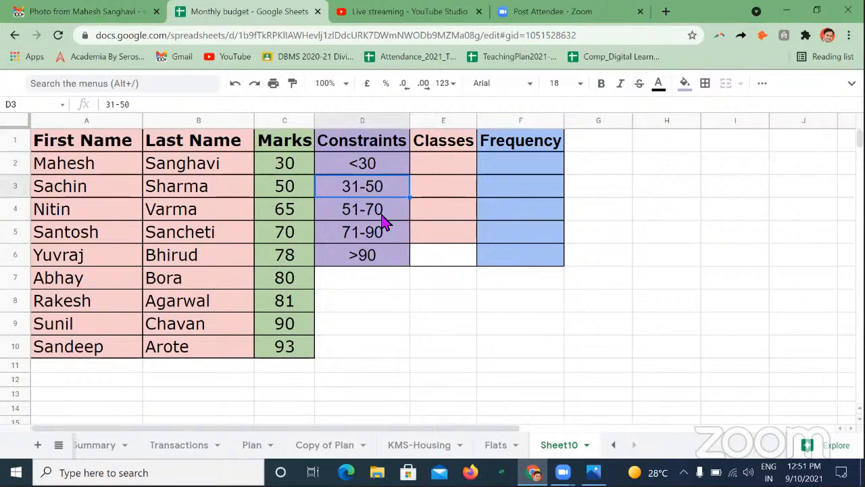
{"action": "left_click", "coordinate": [383, 214]}
{"action": "left_click", "coordinate": [380, 240]}
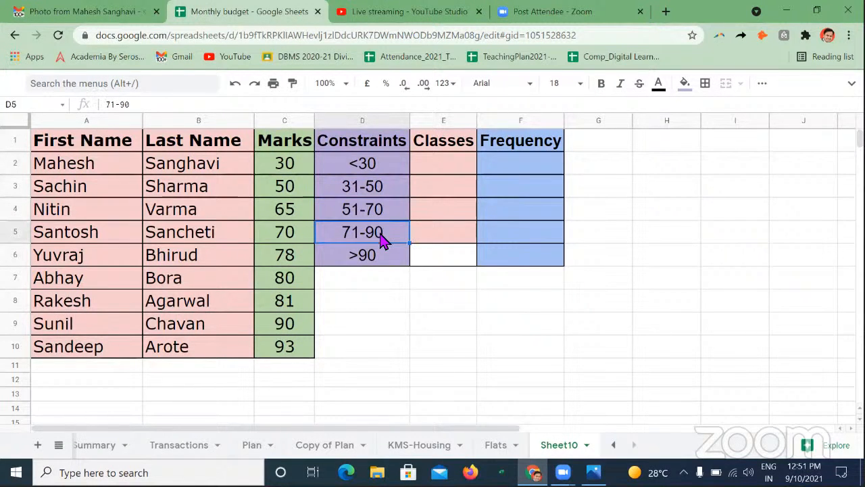
{"action": "left_click", "coordinate": [382, 266]}
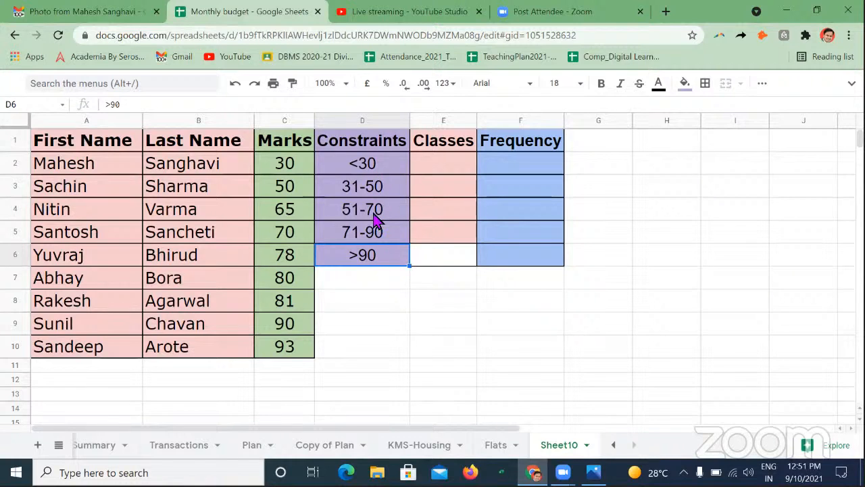
- Enter the upper class limits 30, 50, 70 and 90 in cells E2 to E5 of the Classes column
{"action": "left_click", "coordinate": [439, 170]}
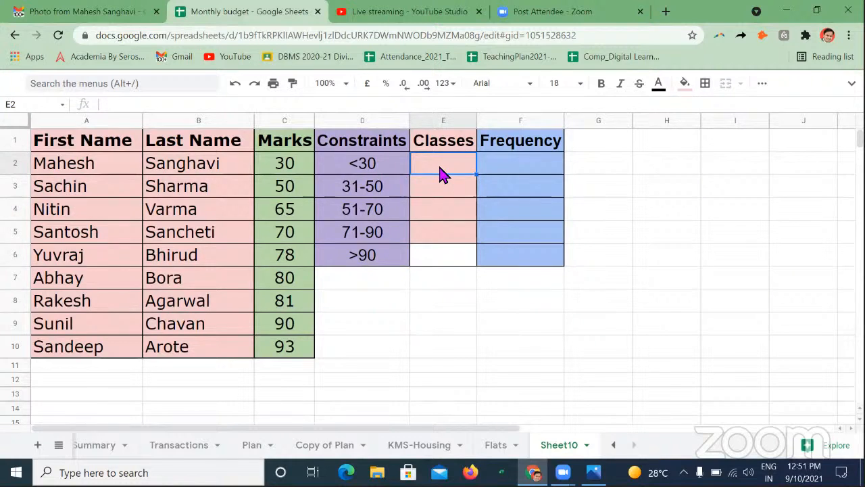
{"action": "type", "text": "30"}
{"action": "key", "text": "Return"}
{"action": "type", "text": "50"}
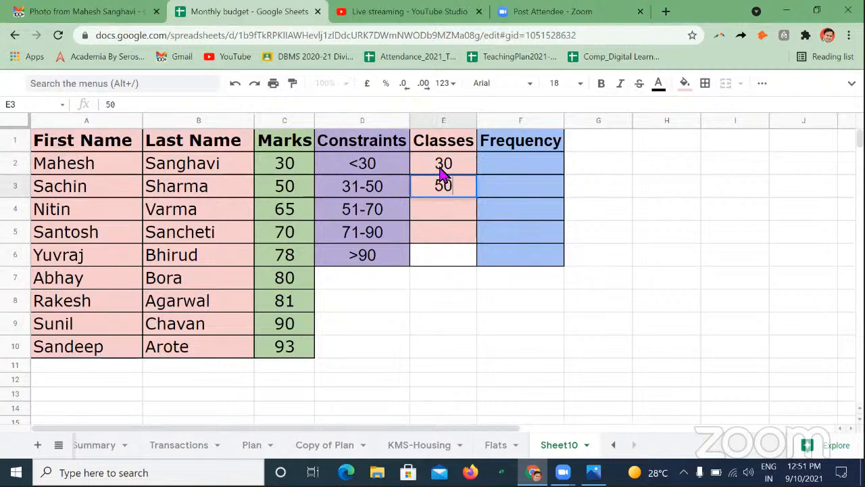
{"action": "key", "text": "Return"}
{"action": "type", "text": "70"}
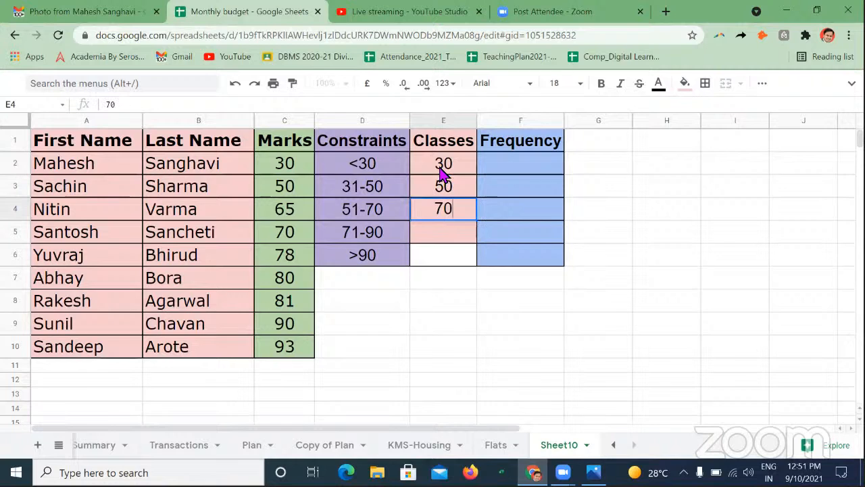
{"action": "key", "text": "Return"}
{"action": "type", "text": "90"}
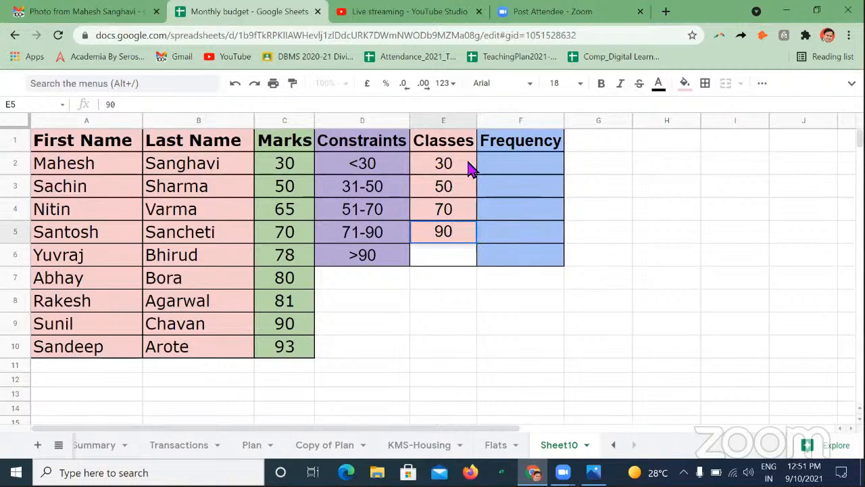
{"action": "left_click", "coordinate": [464, 172]}
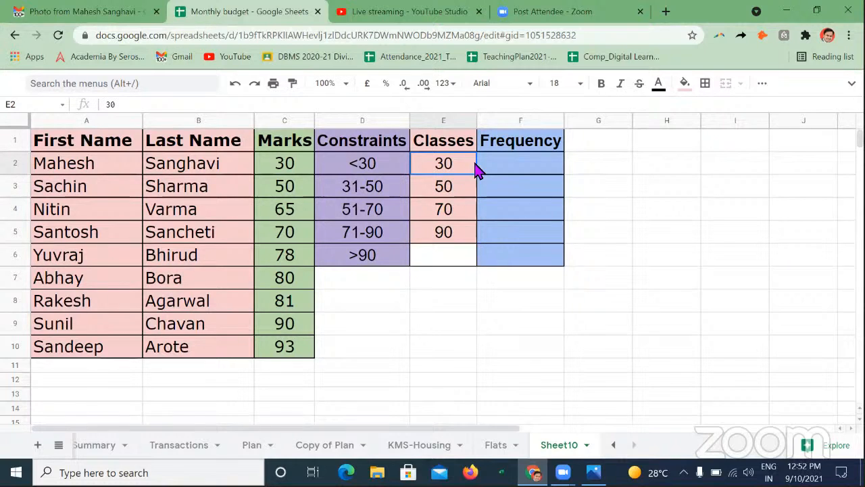
- Enter =FREQUENCY(C2:C10,E2:E5) in cell F2 to count the marks per class
{"action": "left_click", "coordinate": [510, 171]}
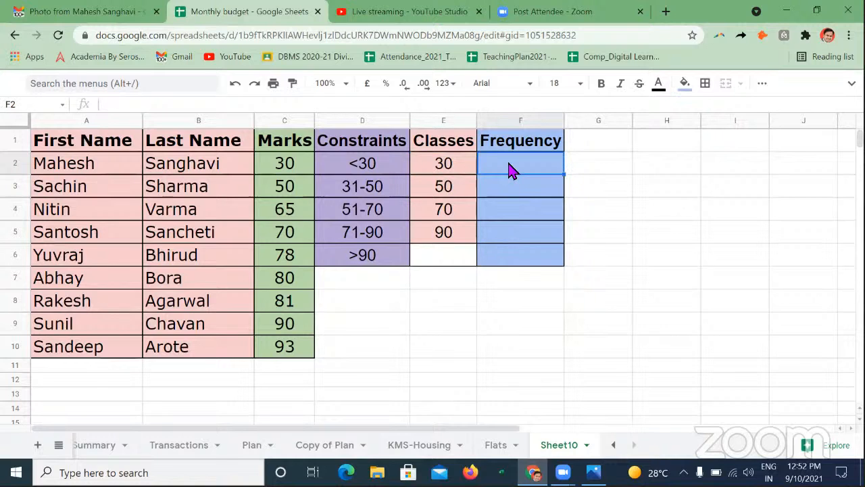
{"action": "type", "text": "=fre"}
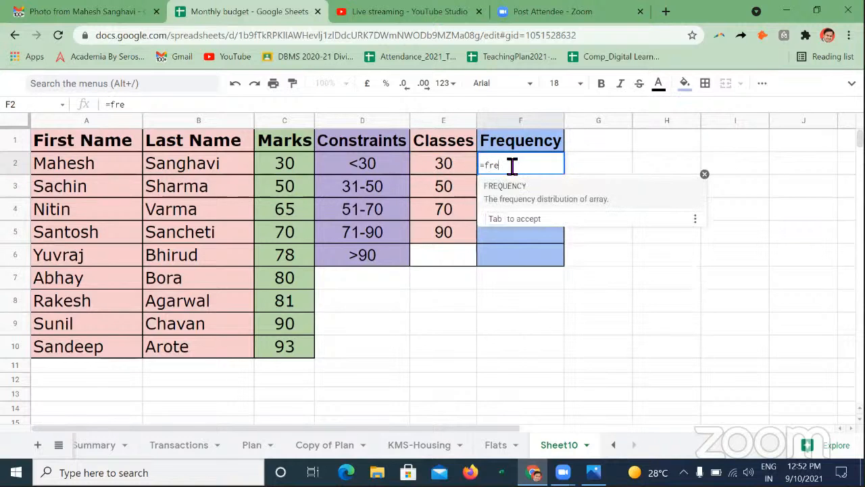
{"action": "type", "text": "q"}
{"action": "key", "text": "Tab"}
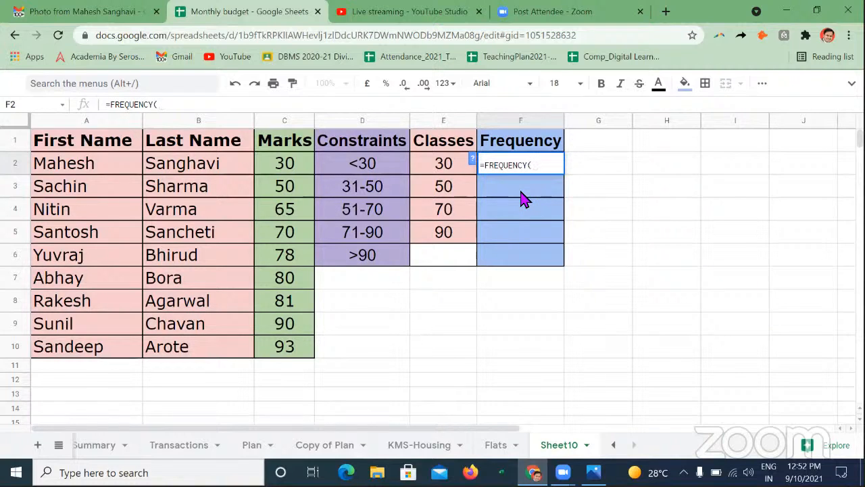
{"action": "left_click_drag", "start_coordinate": [304, 164], "coordinate": [297, 358]}
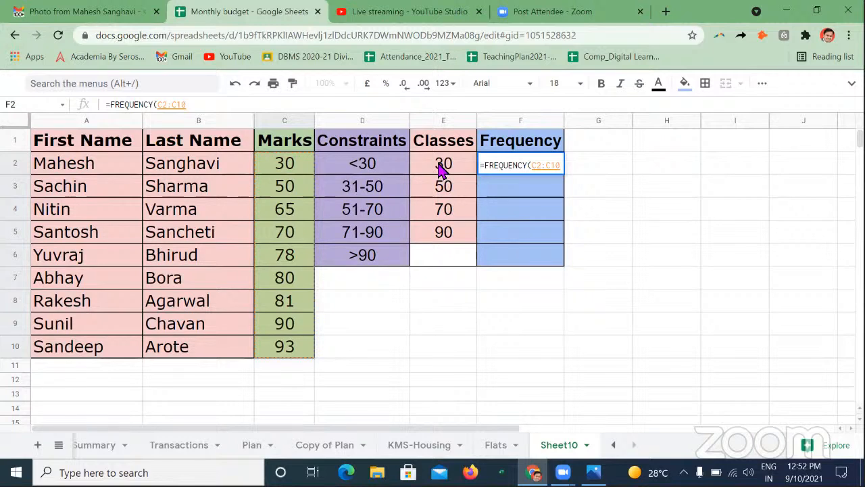
{"action": "type", "text": ","}
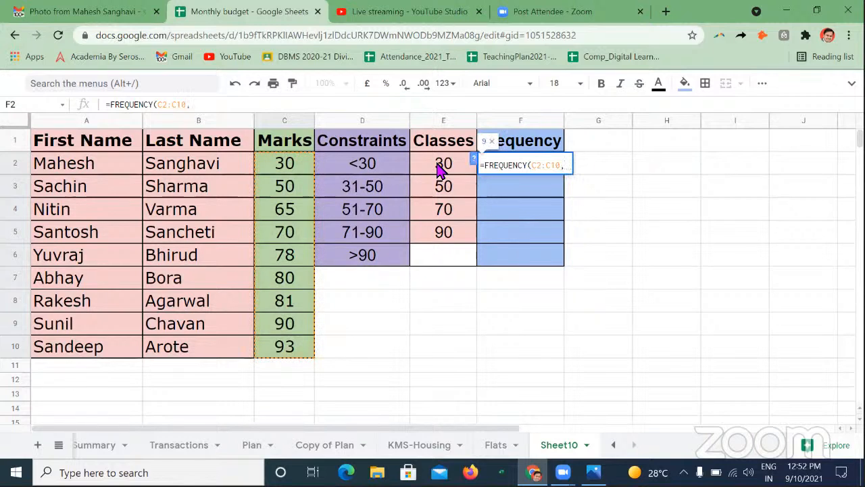
{"action": "left_click_drag", "start_coordinate": [438, 169], "coordinate": [446, 236]}
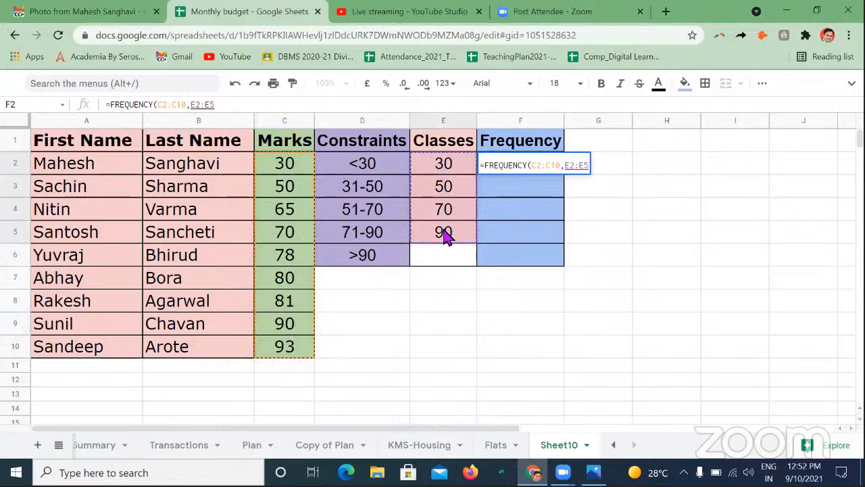
{"action": "type", "text": ")"}
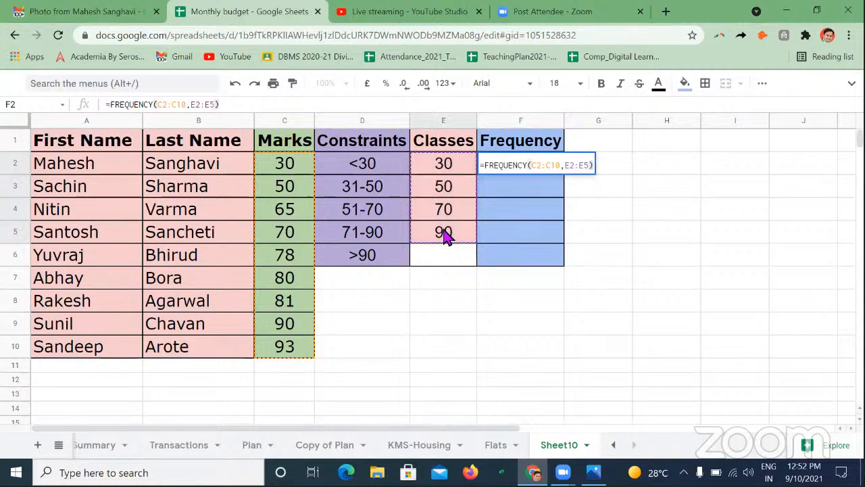
{"action": "key", "text": "Return"}
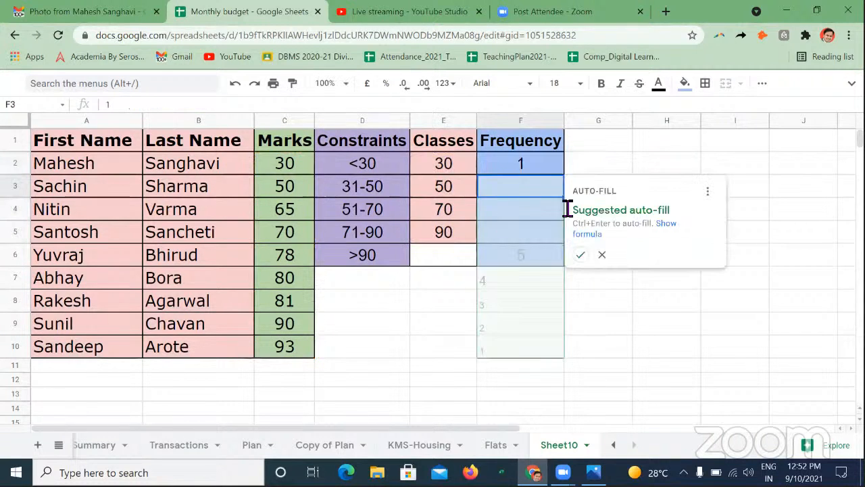
- Accept the suggested auto-fill for the Frequency column, and clear the contents of F2:F10
{"action": "left_click", "coordinate": [579, 255]}
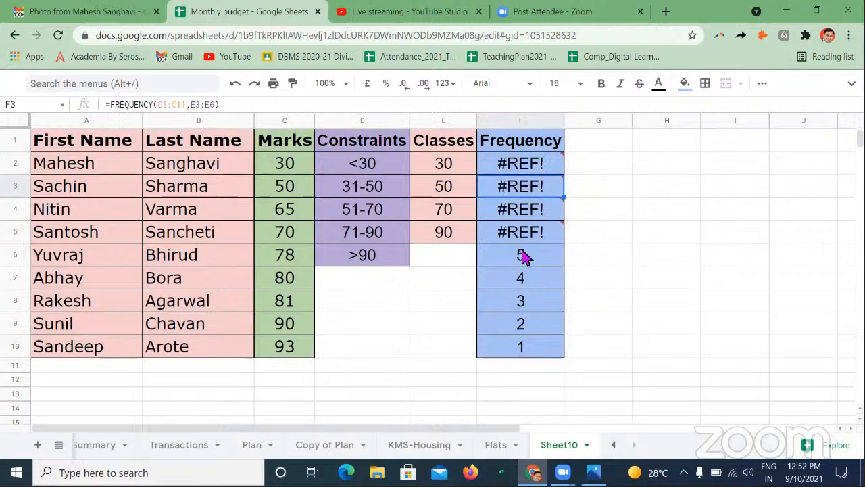
{"action": "left_click_drag", "start_coordinate": [525, 257], "coordinate": [527, 349]}
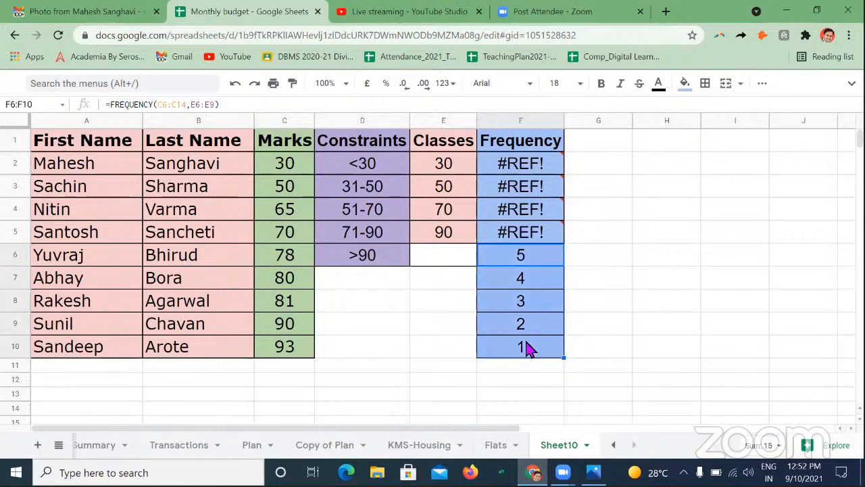
{"action": "key", "text": "ctrl+c"}
{"action": "left_click", "coordinate": [547, 255]}
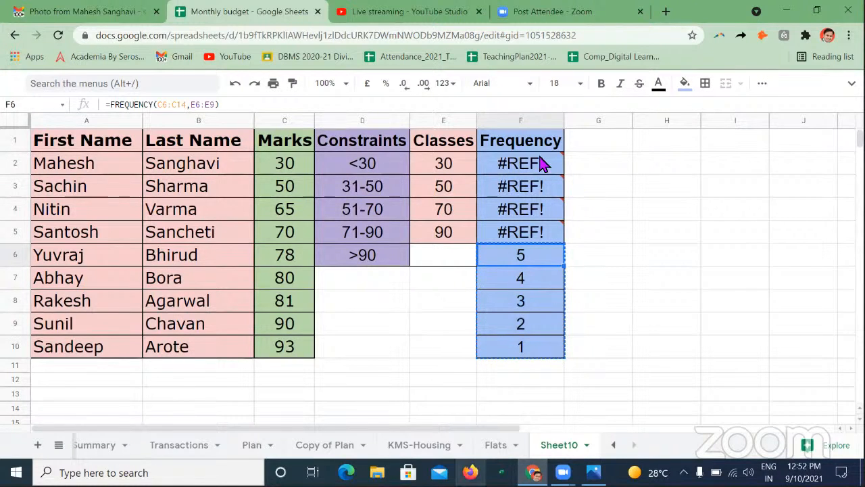
{"action": "left_click_drag", "start_coordinate": [541, 163], "coordinate": [518, 354]}
{"action": "key", "text": "Delete"}
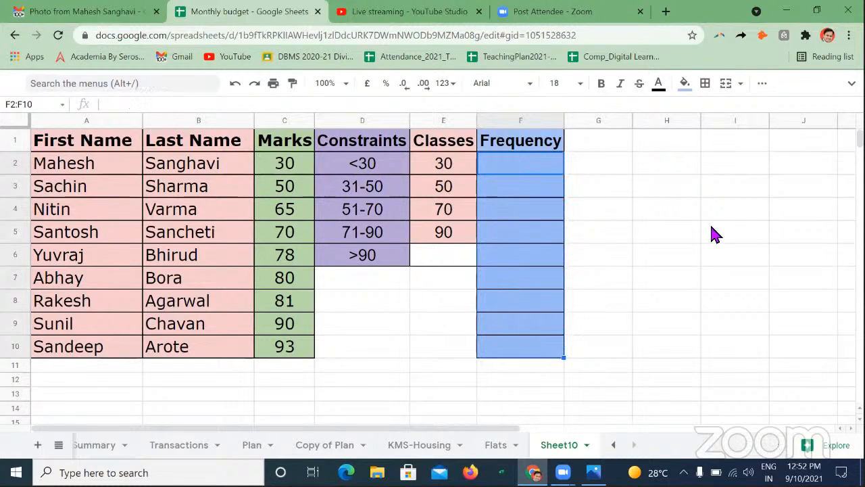
{"action": "left_click", "coordinate": [711, 228]}
- Enter =FREQUENCY(C2:C10,E2:E5) in cell G2, beside the Frequency column
{"action": "left_click", "coordinate": [583, 164]}
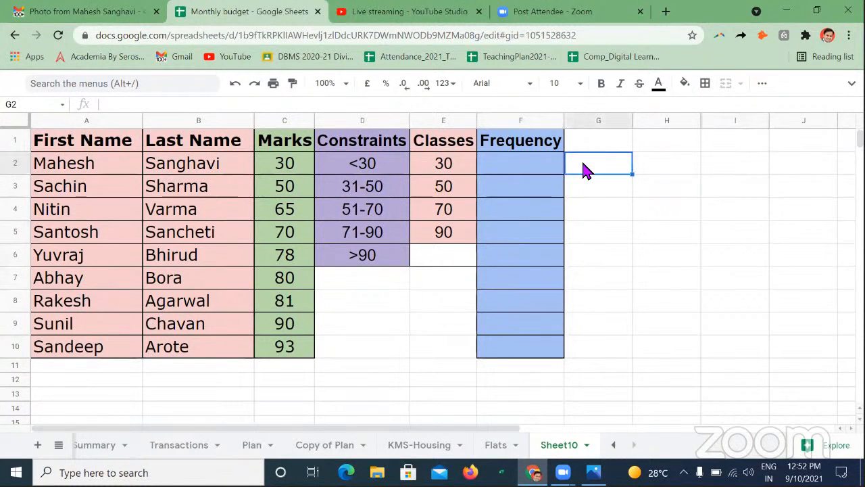
{"action": "type", "text": "=fre"}
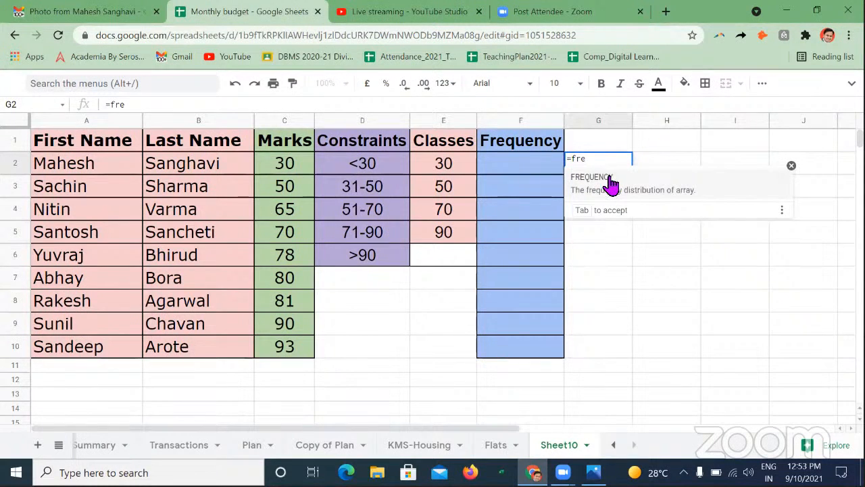
{"action": "left_click", "coordinate": [608, 180]}
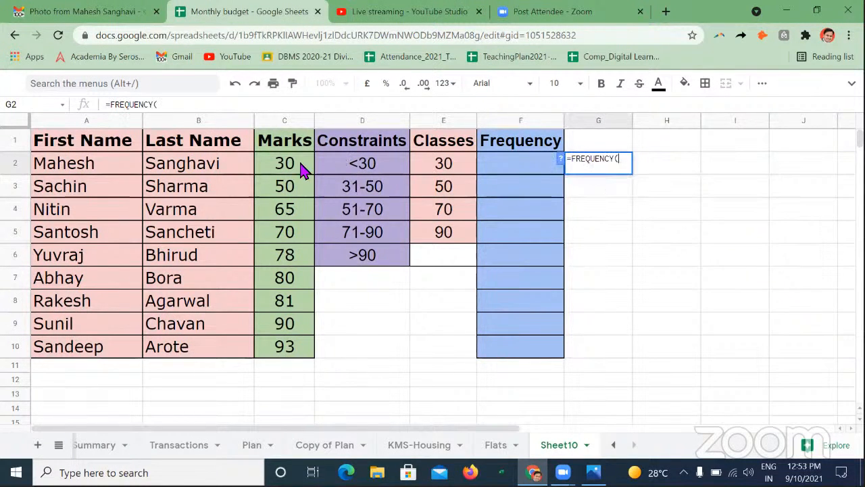
{"action": "left_click_drag", "start_coordinate": [302, 169], "coordinate": [288, 348]}
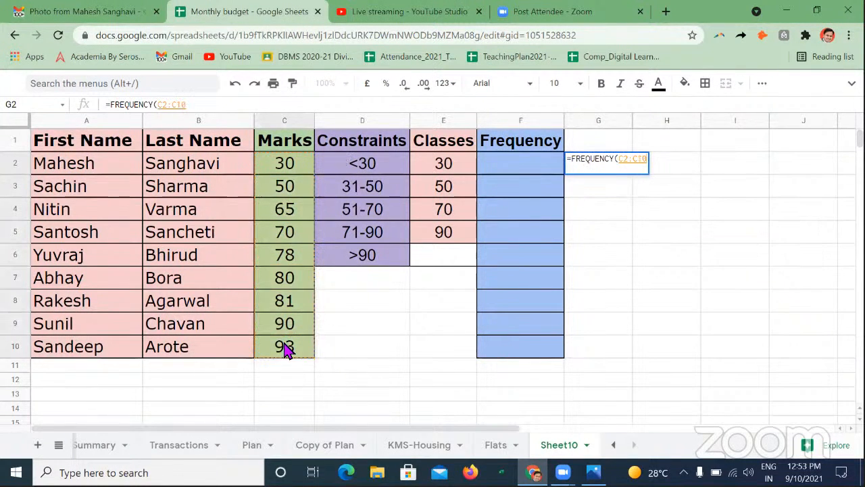
{"action": "type", "text": ","}
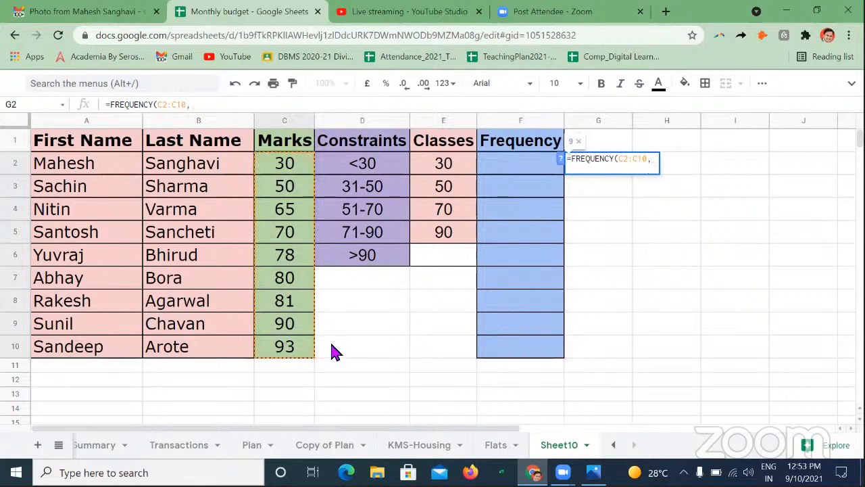
{"action": "left_click", "coordinate": [440, 171]}
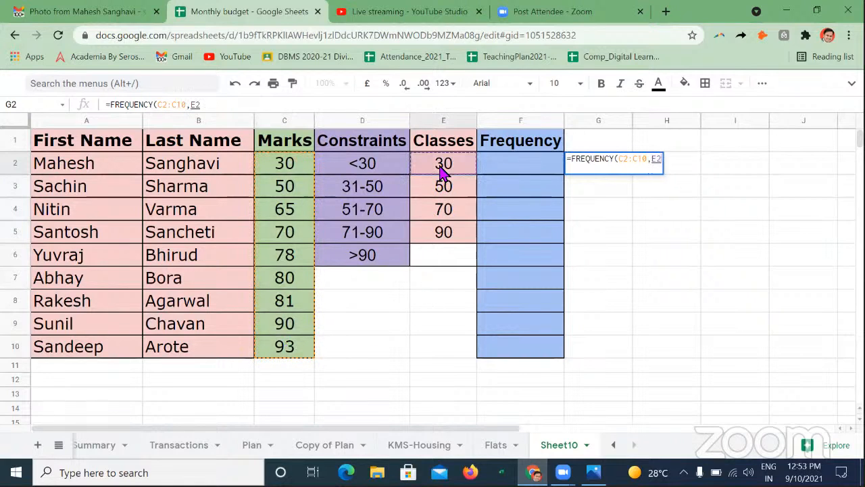
{"action": "key", "text": "shift+Down"}
{"action": "key", "text": "shift+Down"}
{"action": "key", "text": "shift+Down"}
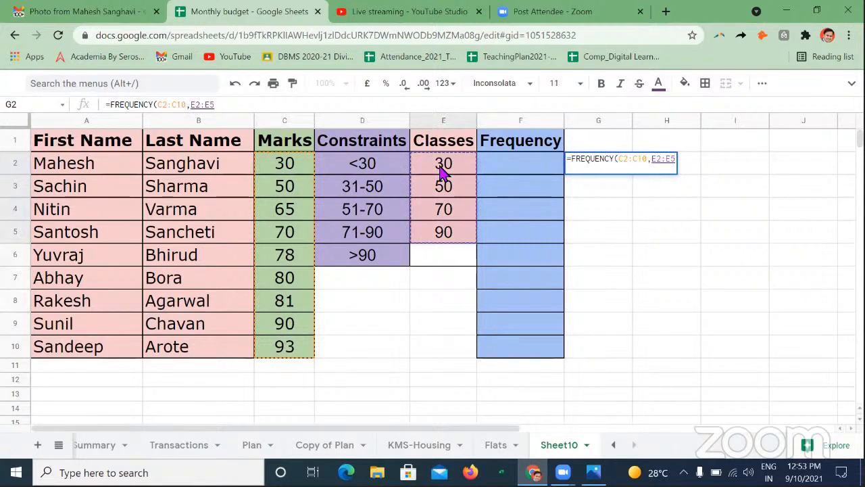
{"action": "type", "text": ")"}
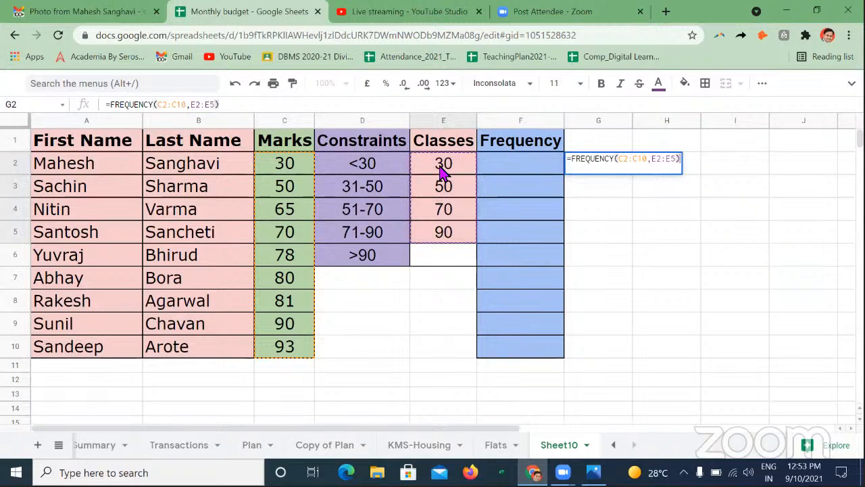
{"action": "key", "text": "Return"}
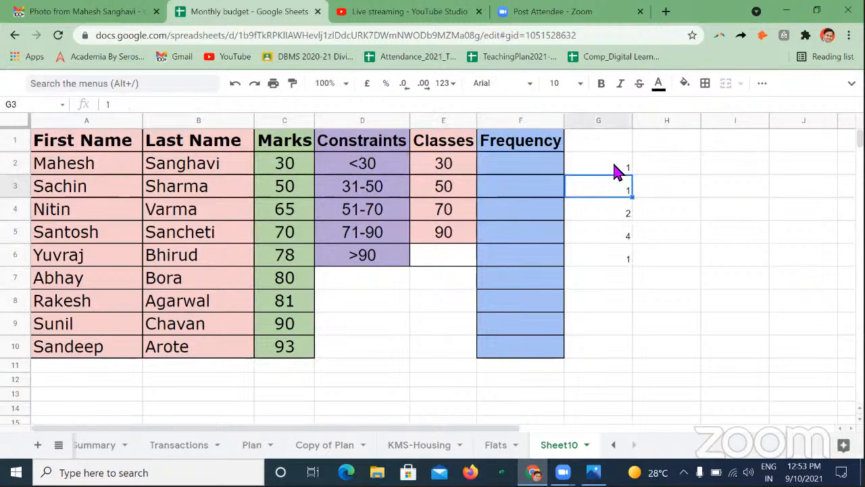
- Make the frequency results in G2:G6 bold
{"action": "left_click_drag", "start_coordinate": [613, 165], "coordinate": [611, 253]}
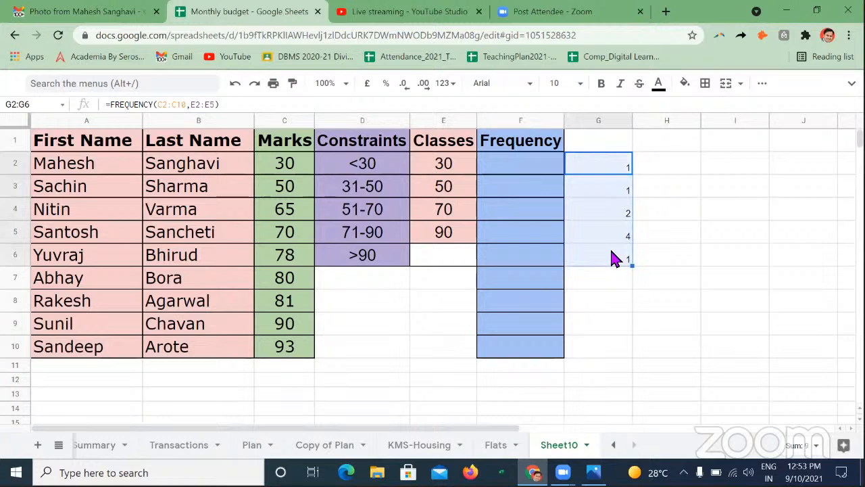
{"action": "left_click", "coordinate": [695, 232]}
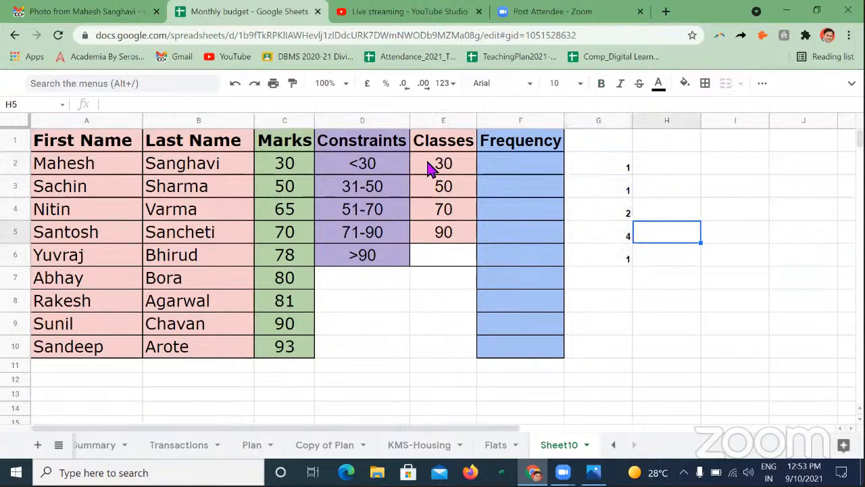
- Check each frequency result in G2:G6 against its class constraint and the matching marks in column C
{"action": "left_click", "coordinate": [429, 169]}
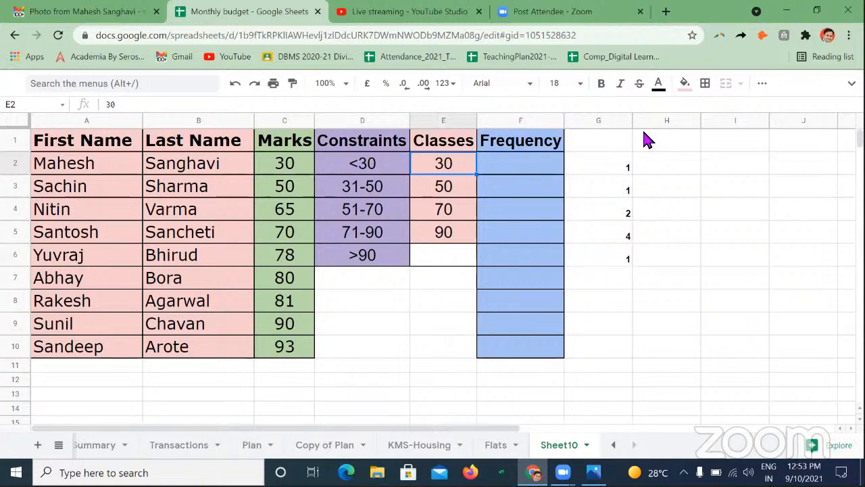
{"action": "left_click", "coordinate": [616, 166]}
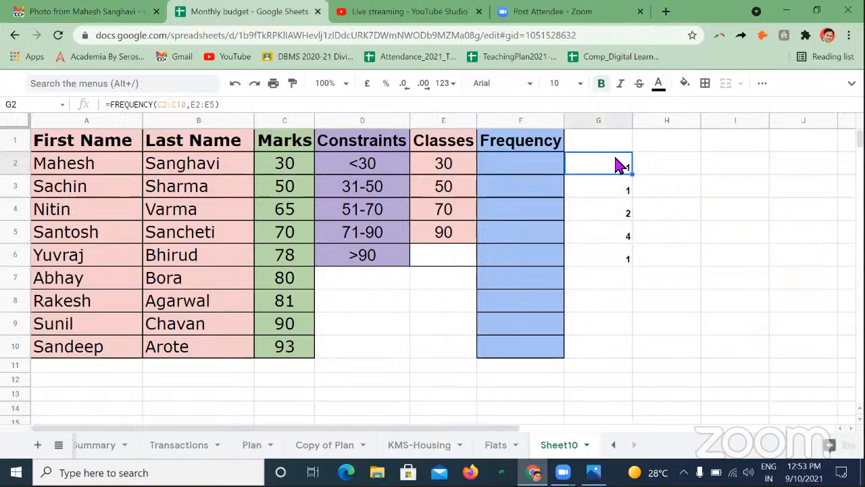
{"action": "left_click", "coordinate": [376, 196]}
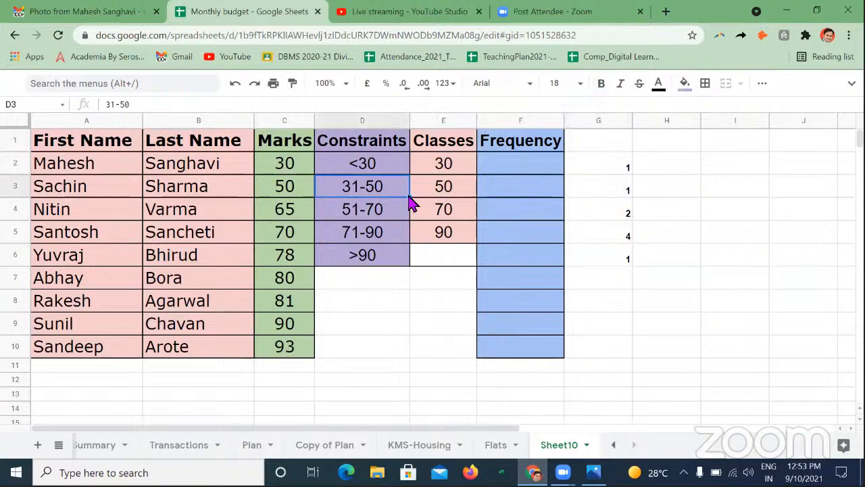
{"action": "left_click", "coordinate": [604, 190]}
{"action": "left_click", "coordinate": [361, 215]}
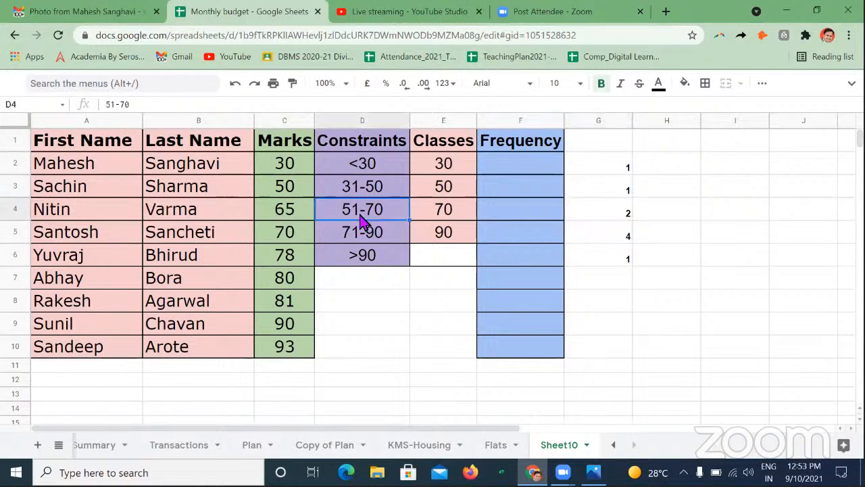
{"action": "left_click", "coordinate": [449, 215]}
{"action": "left_click", "coordinate": [290, 220]}
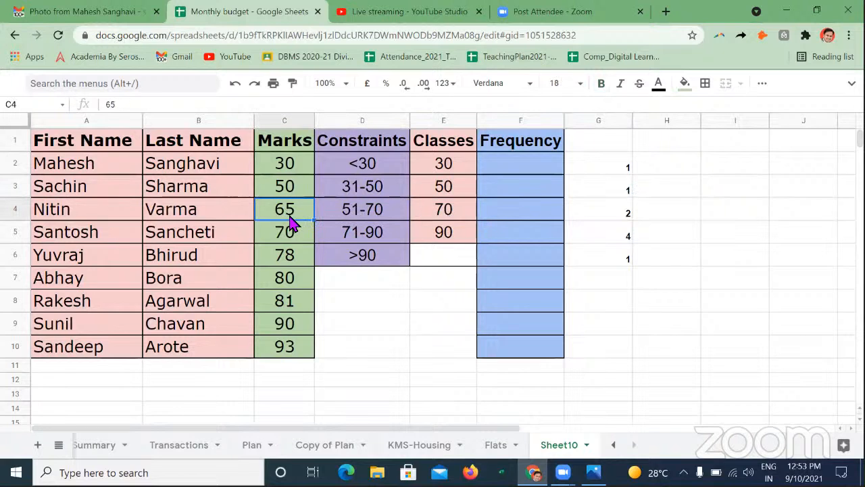
{"action": "left_click", "coordinate": [289, 242]}
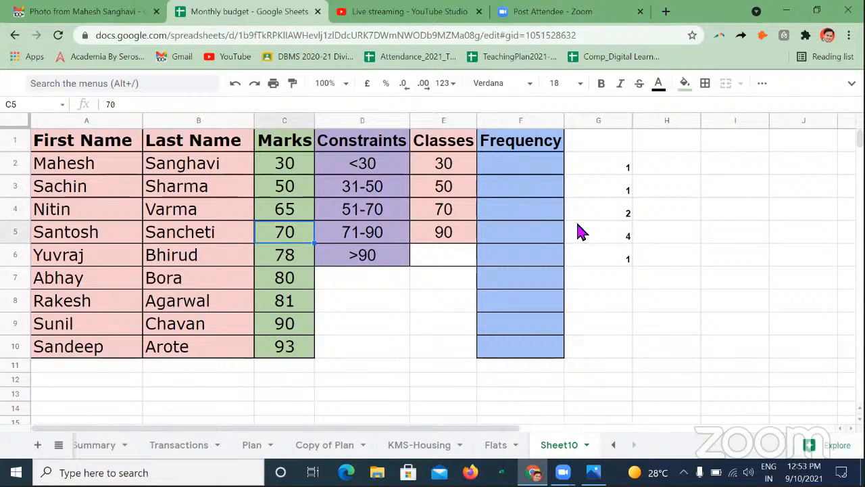
{"action": "left_click", "coordinate": [601, 217]}
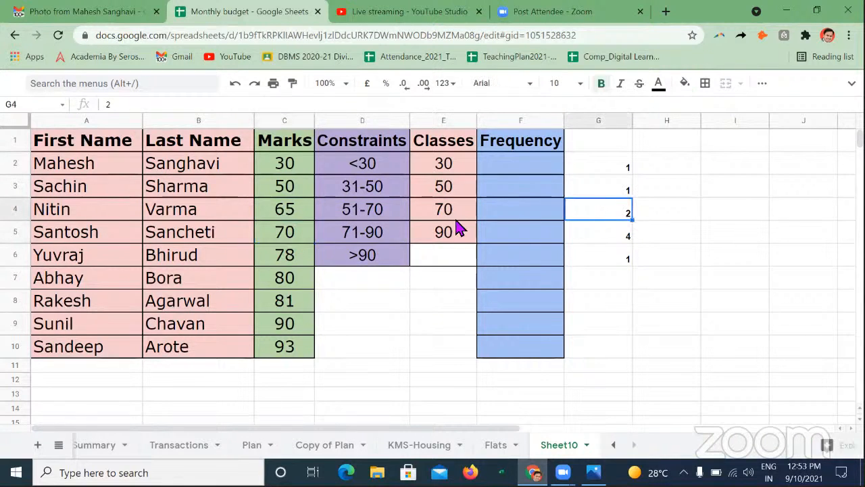
{"action": "left_click", "coordinate": [389, 238]}
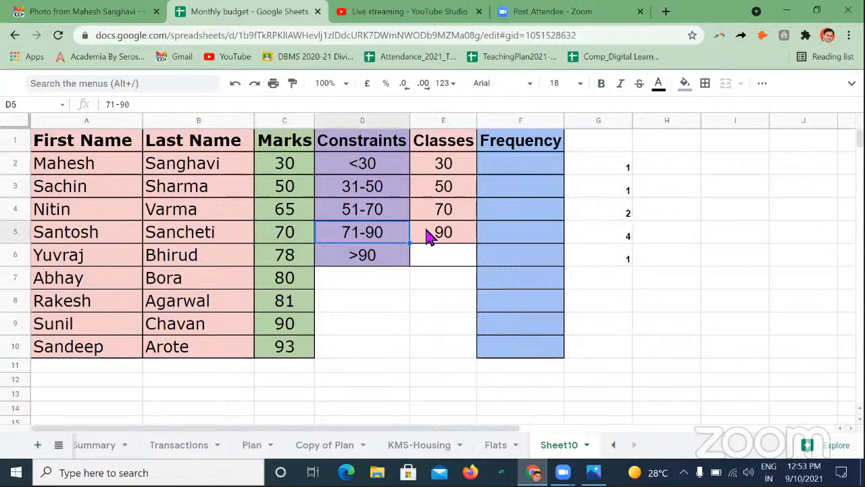
{"action": "left_click", "coordinate": [282, 258]}
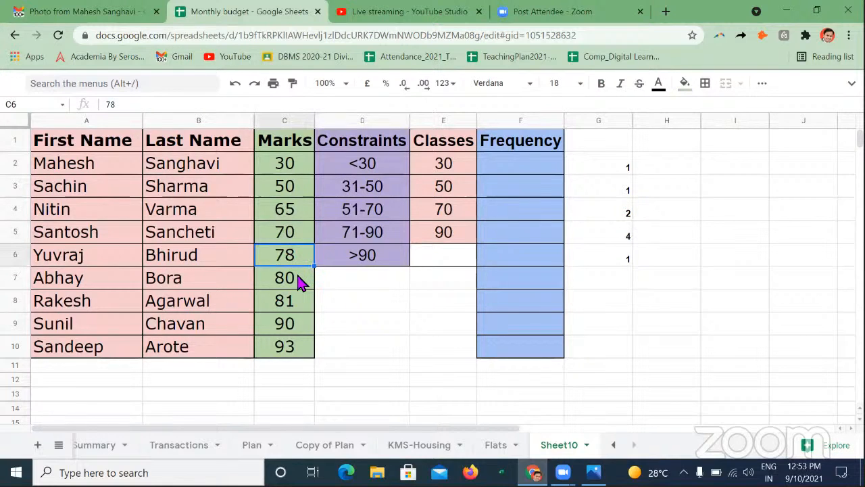
{"action": "left_click", "coordinate": [298, 280]}
{"action": "left_click", "coordinate": [295, 306]}
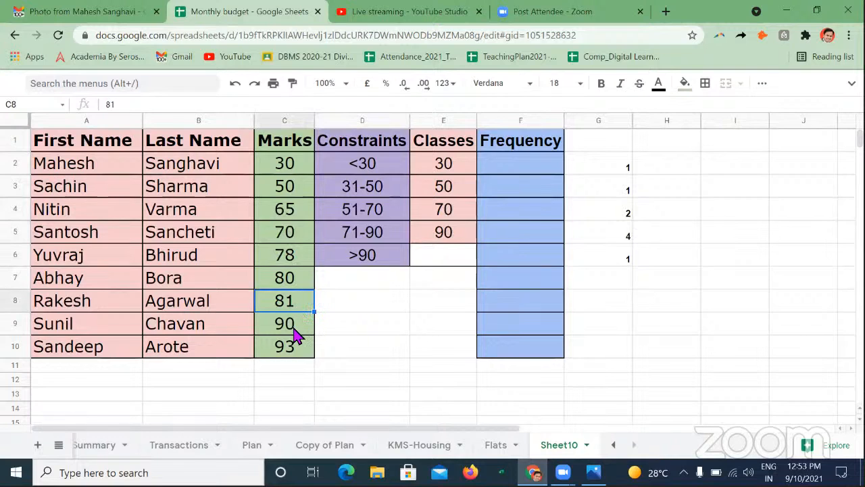
{"action": "left_click", "coordinate": [624, 236]}
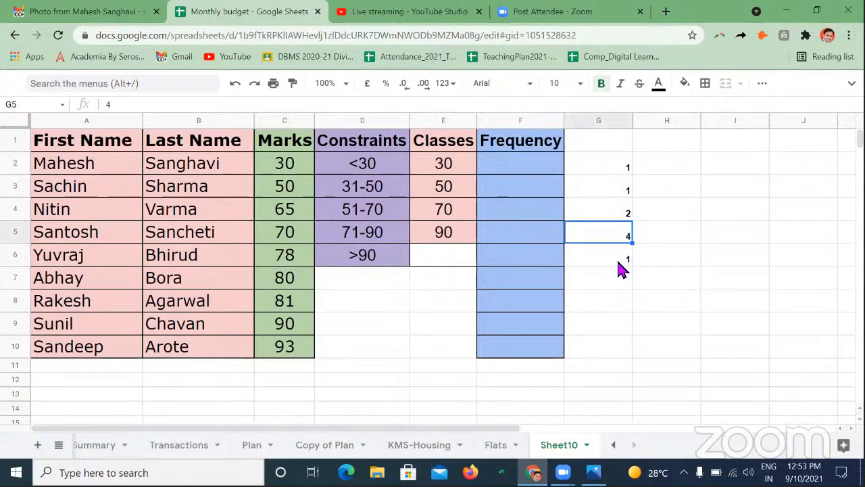
{"action": "left_click", "coordinate": [619, 263]}
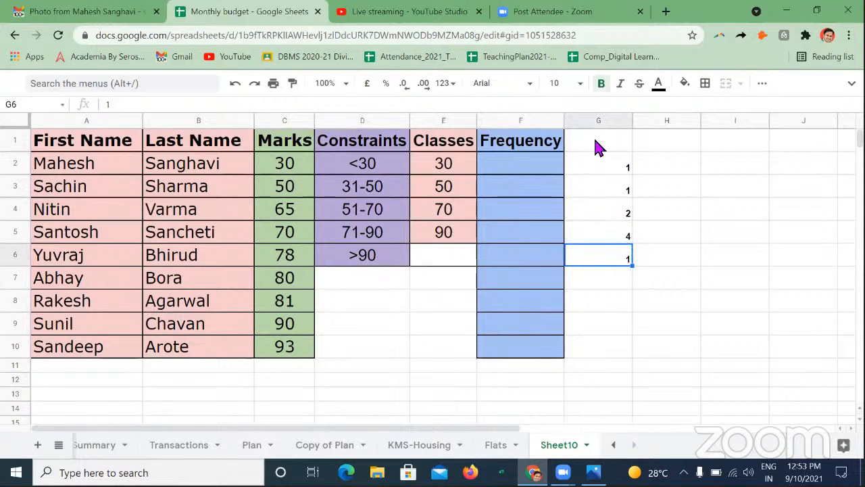
- Move the frequency results and their formula from G2:G6 into the Frequency column, starting at F2
{"action": "left_click_drag", "start_coordinate": [601, 166], "coordinate": [608, 257]}
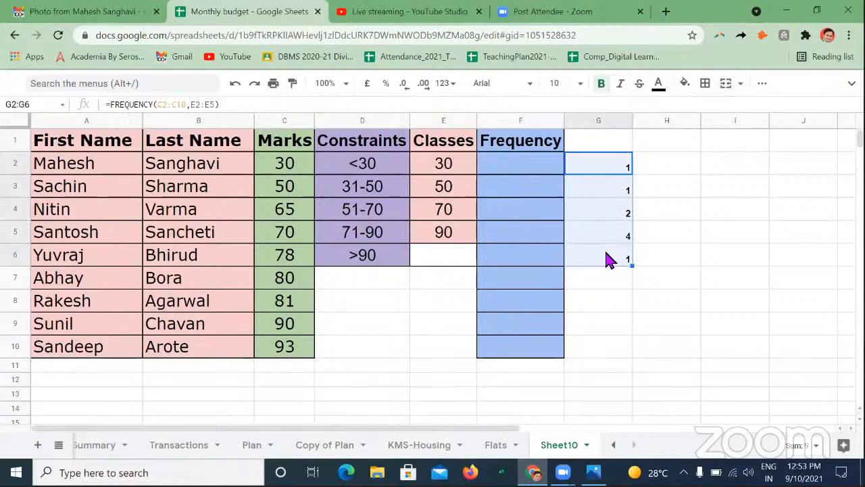
{"action": "key", "text": "ctrl+c"}
{"action": "left_click", "coordinate": [511, 170]}
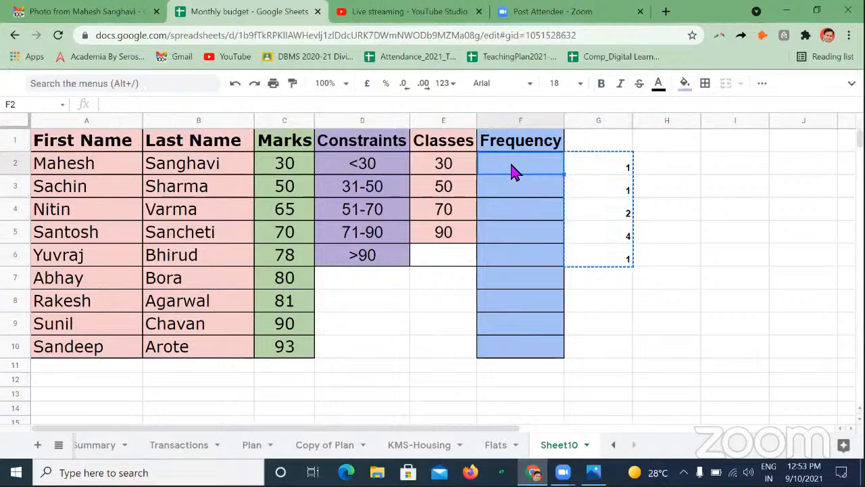
{"action": "key", "text": "ctrl+v"}
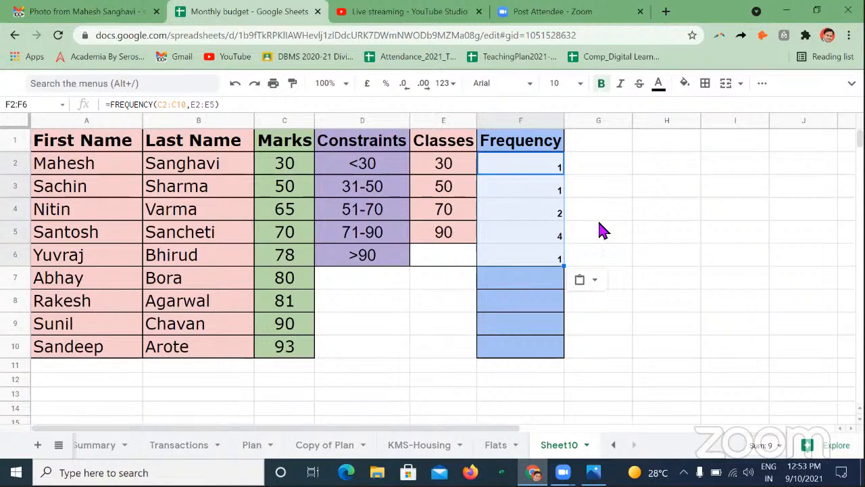
{"action": "left_click", "coordinate": [603, 230]}
{"action": "left_click", "coordinate": [558, 169]}
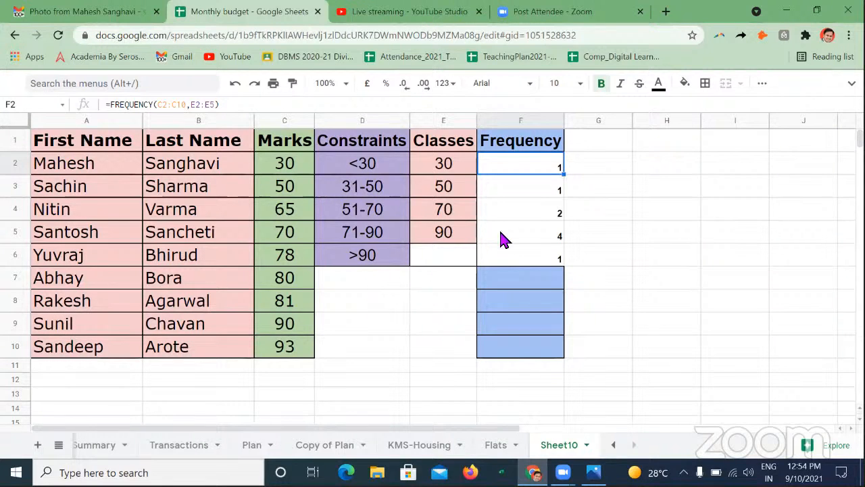
{"action": "left_click", "coordinate": [659, 194]}
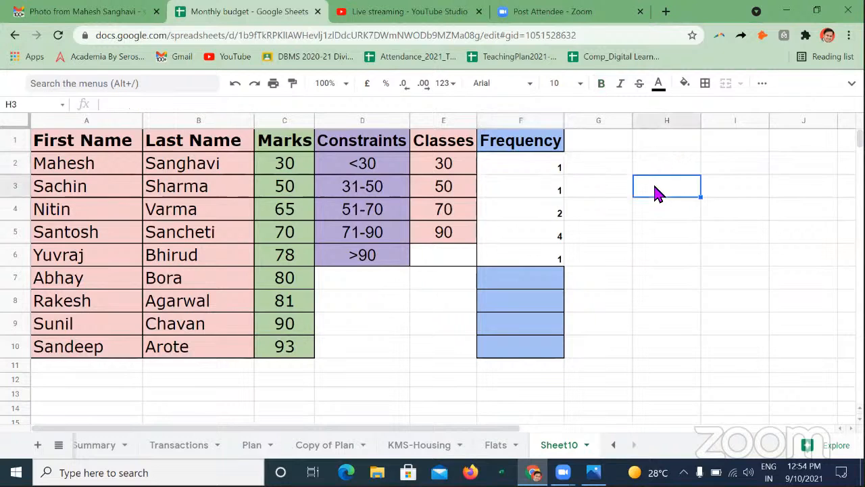
- Copy the Constraints header cell with its formatting into D9
{"action": "left_click", "coordinate": [365, 148]}
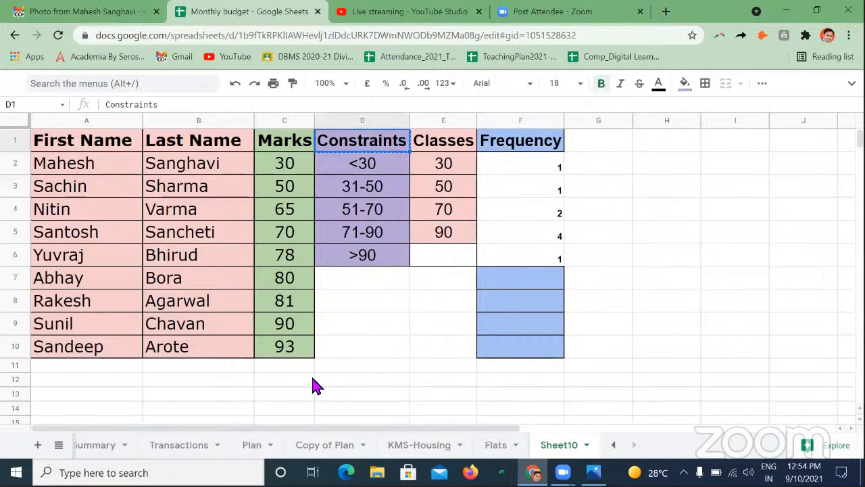
{"action": "left_click", "coordinate": [361, 326]}
{"action": "key", "text": "ctrl+v"}
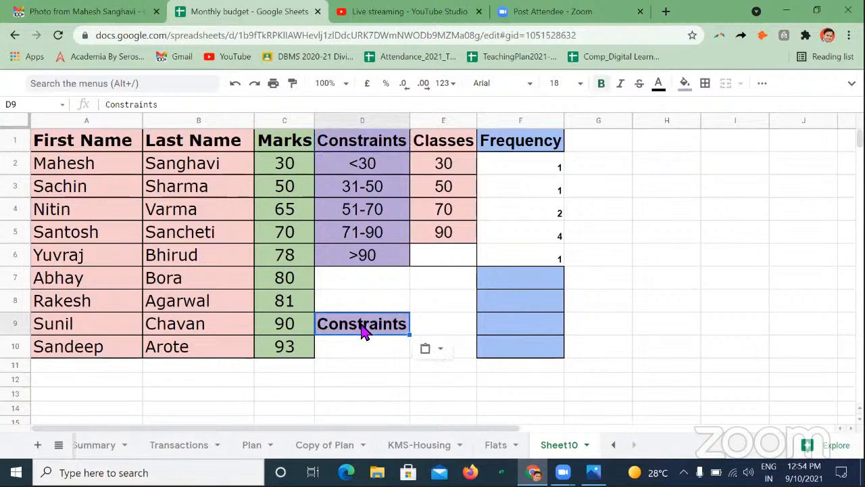
- Replace the text in D9 with the syntax note Frequency(Data,Class)
{"action": "type", "text": "Fre"}
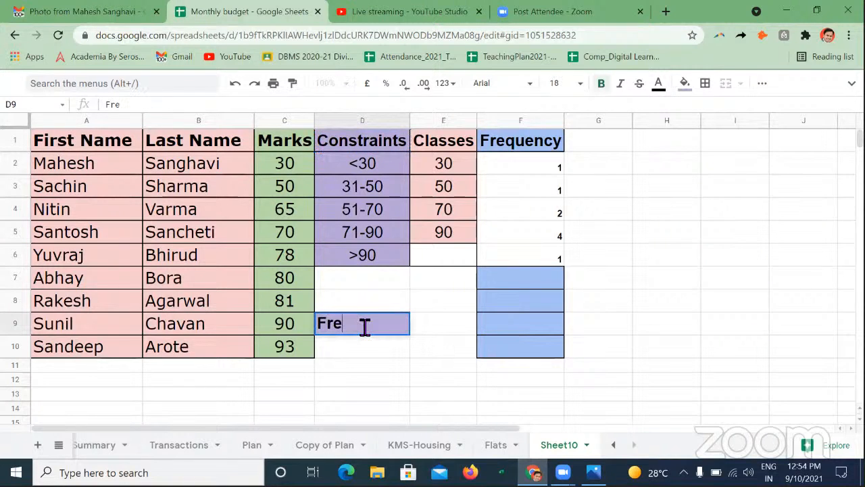
{"action": "key", "text": "BackSpace"}
{"action": "key", "text": "BackSpace"}
{"action": "type", "text": "requency("}
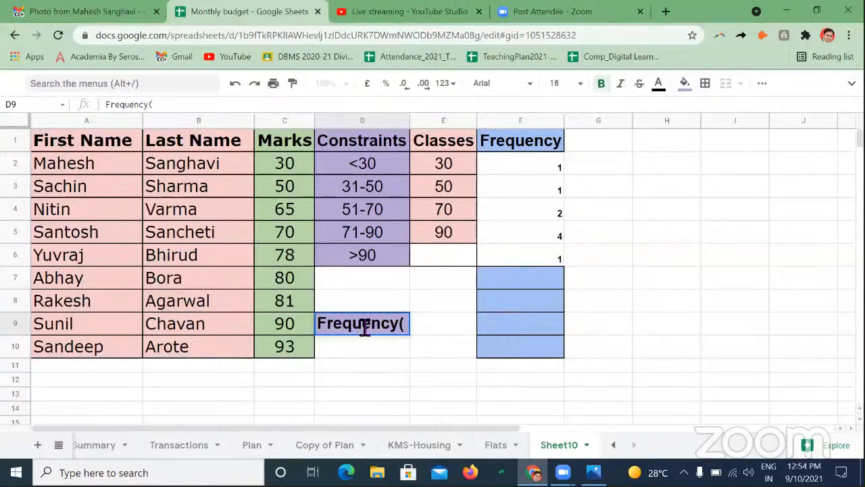
{"action": "type", "text": "Data,"}
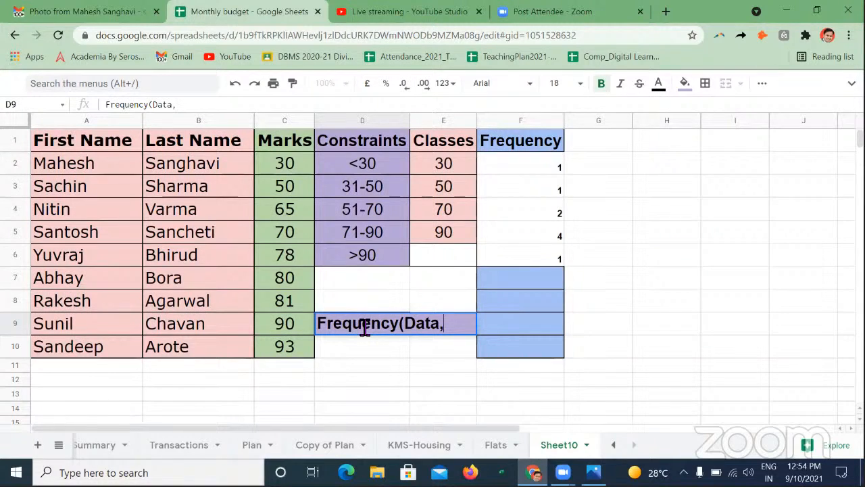
{"action": "type", "text": "Class)"}
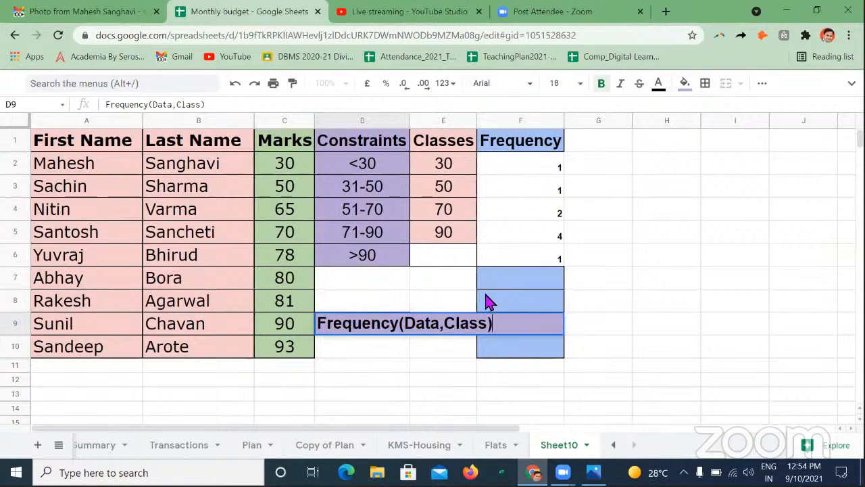
{"action": "left_click_drag", "start_coordinate": [451, 166], "coordinate": [451, 239]}
{"action": "left_click", "coordinate": [441, 353]}
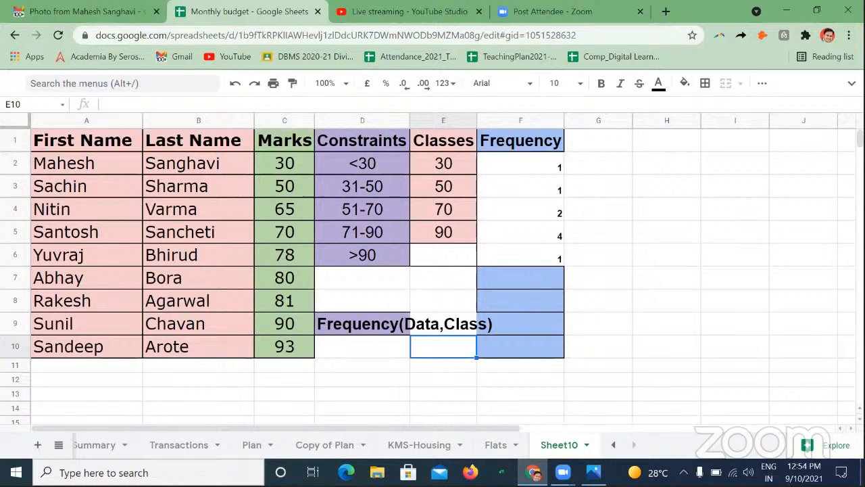
- Switch to the Photos window showing the Frequency Function in Google Sheet title image
{"action": "key", "text": "alt+Tab"}
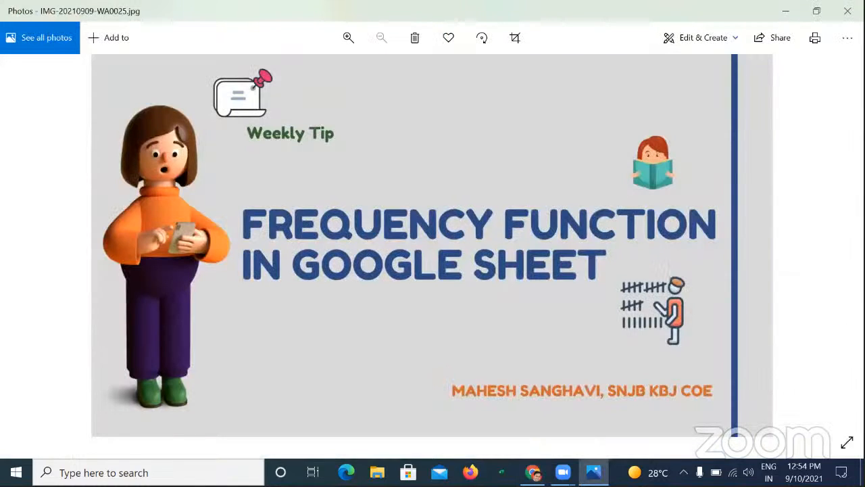